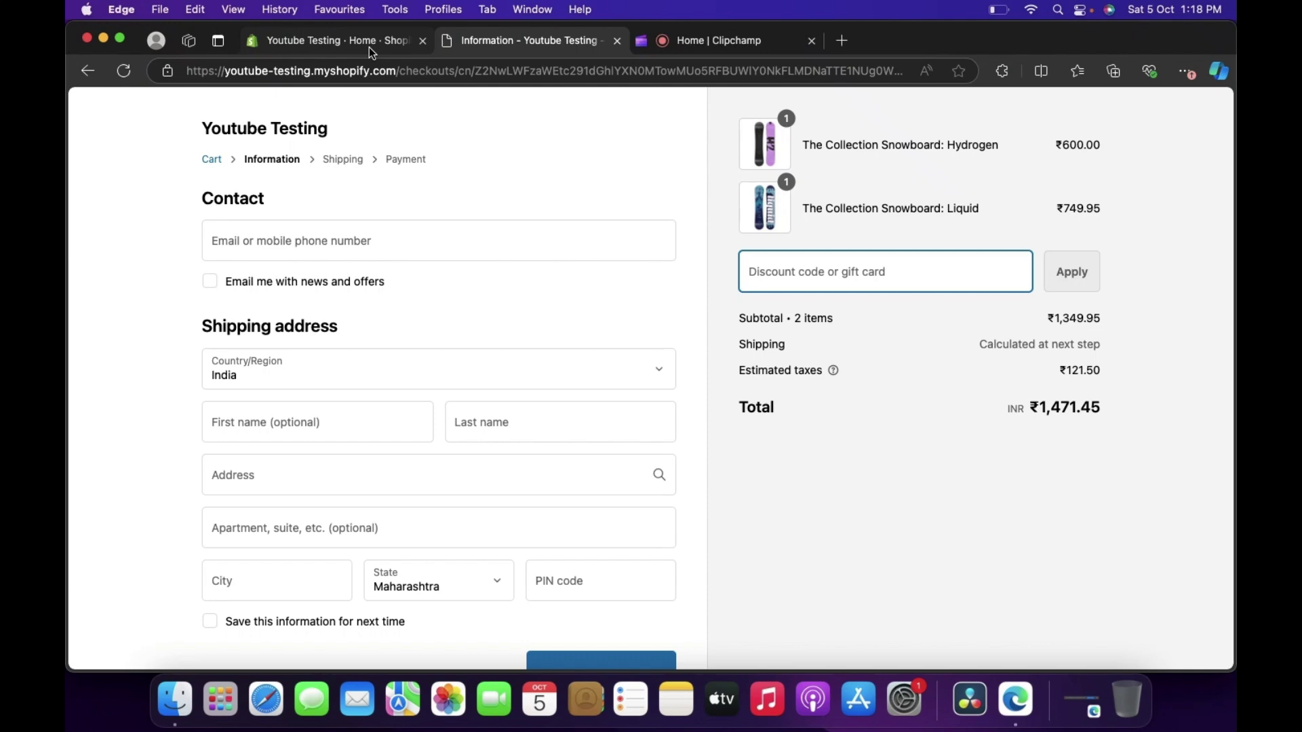
# From the store admin's Discounts page, start a new 'Amount off order' discount.
pyautogui.click(328, 39)
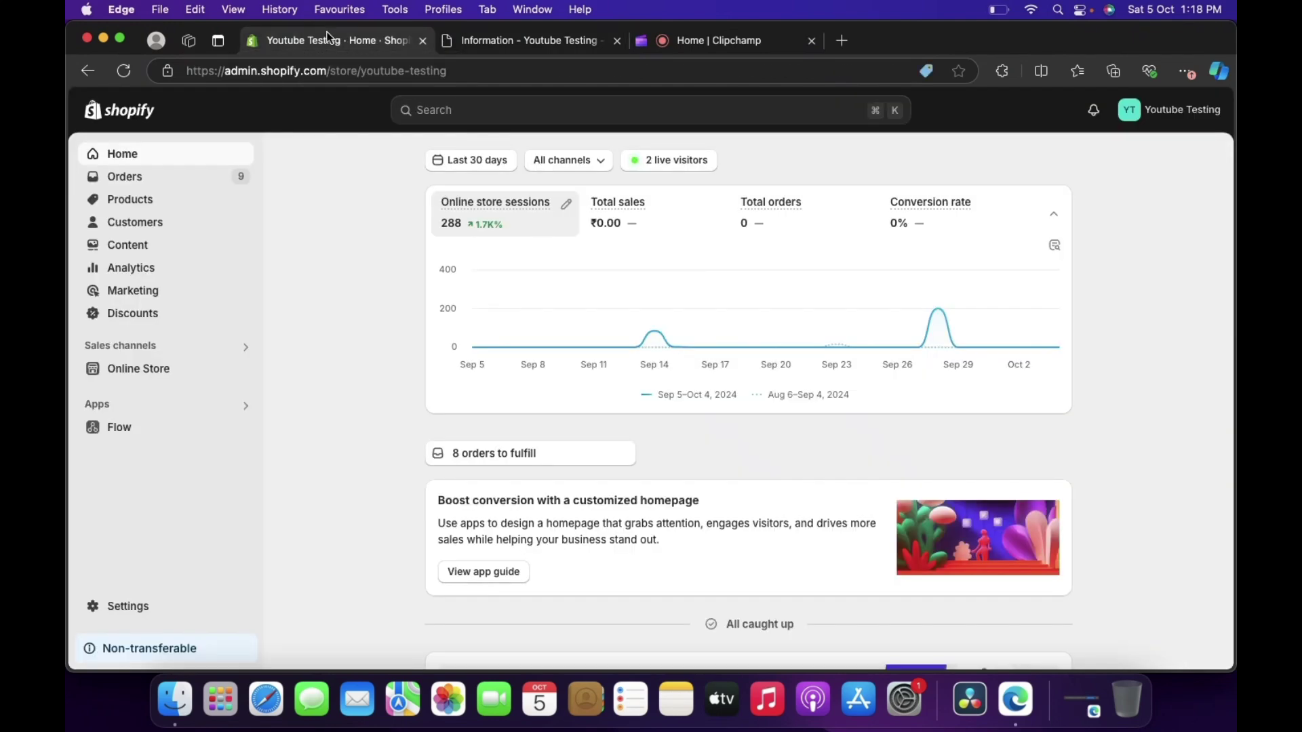
pyautogui.click(130, 313)
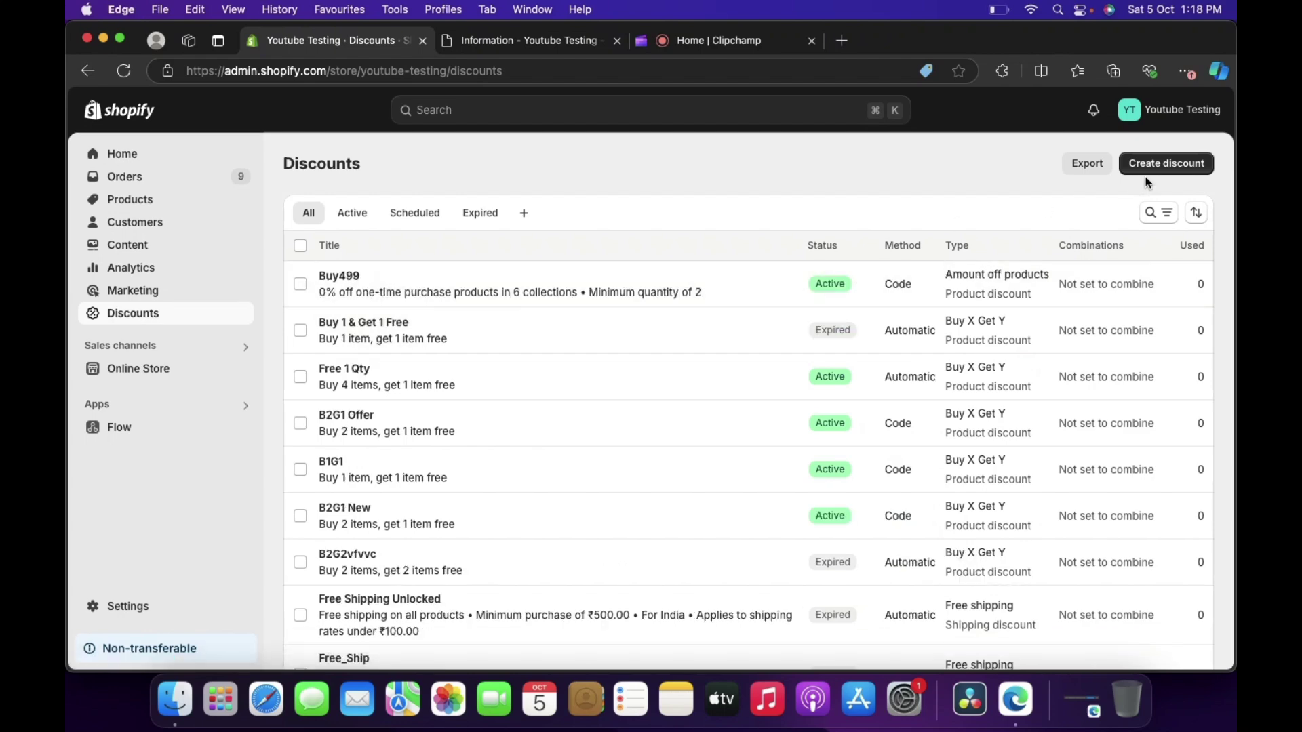
pyautogui.click(1158, 163)
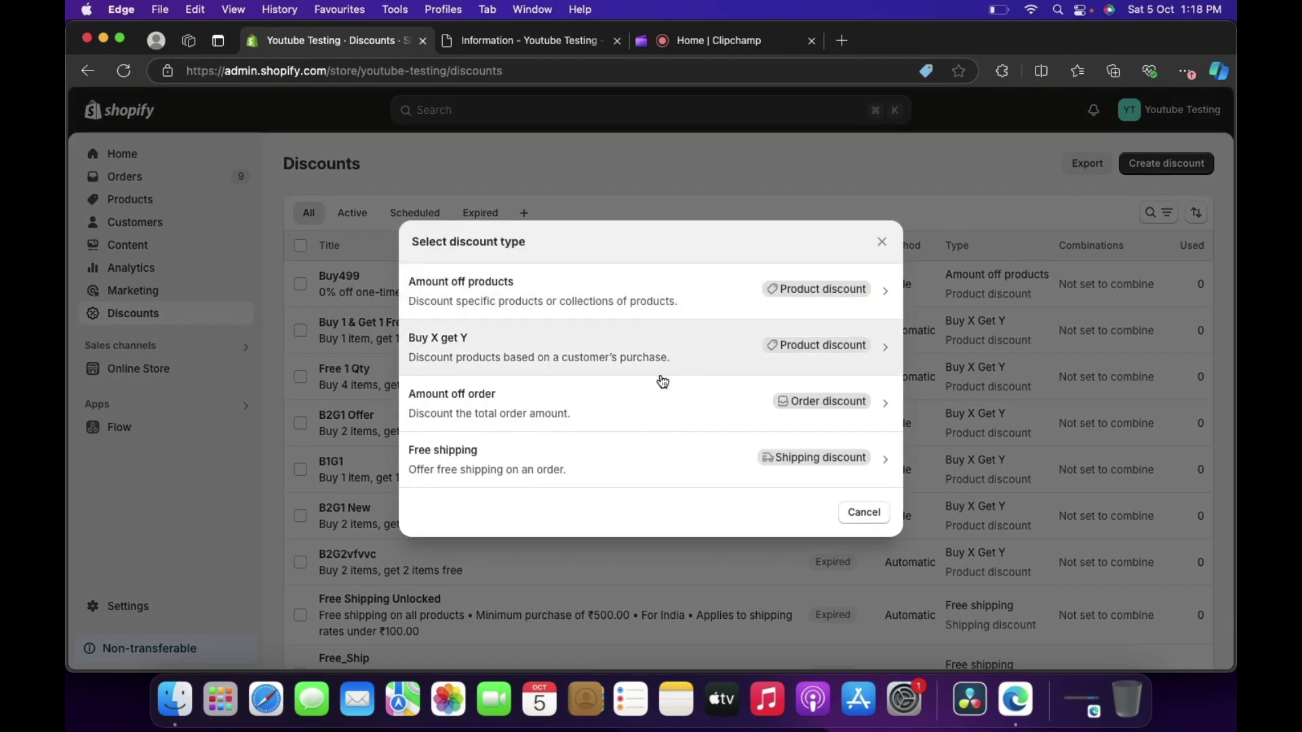
pyautogui.click(608, 408)
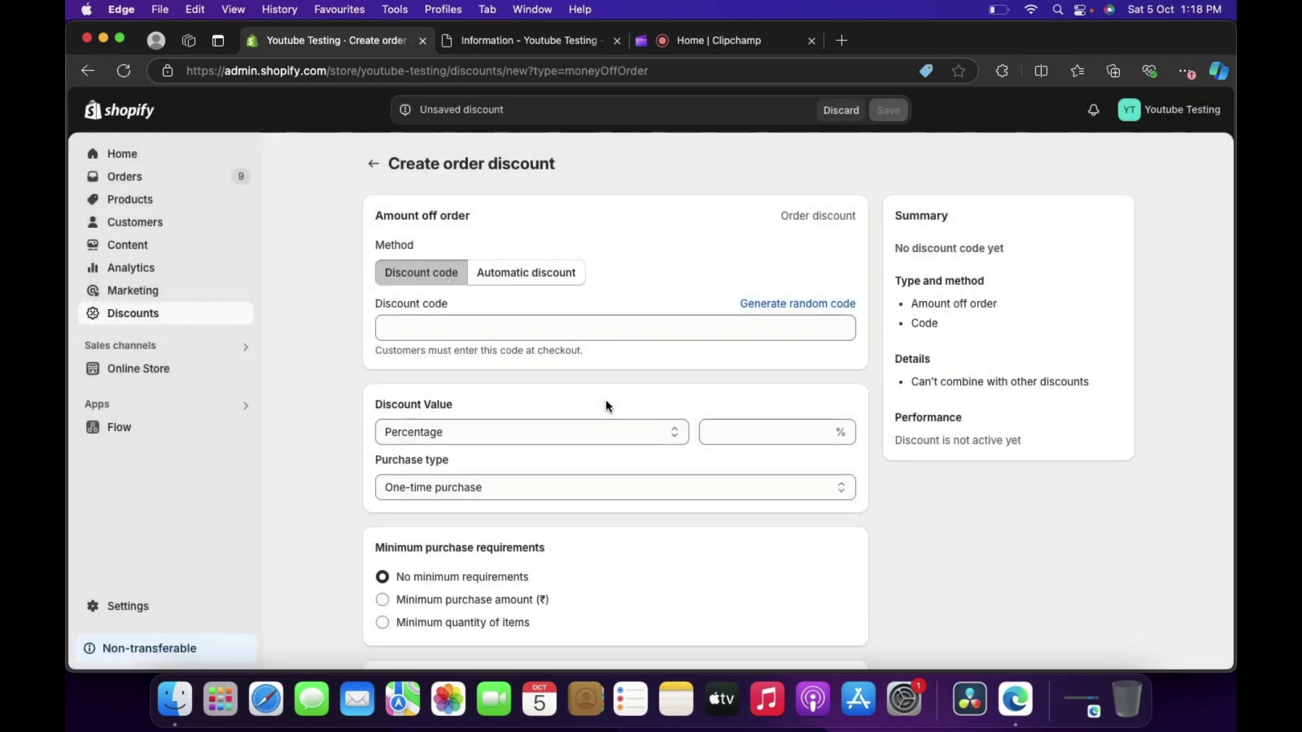
# Make the discount Automatic and title it 'Get 10% Off On 2 Products' with a capital P.
pyautogui.click(524, 284)
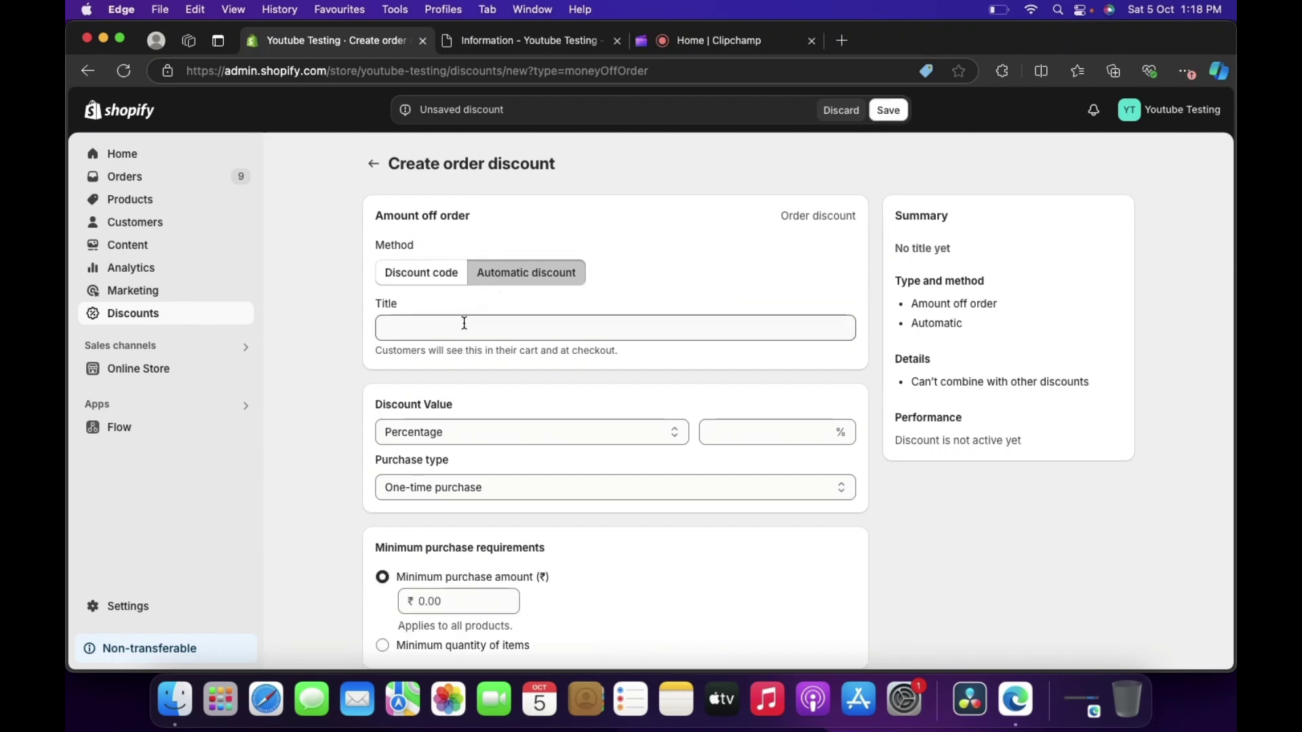
pyautogui.click(464, 322)
pyautogui.write('G')
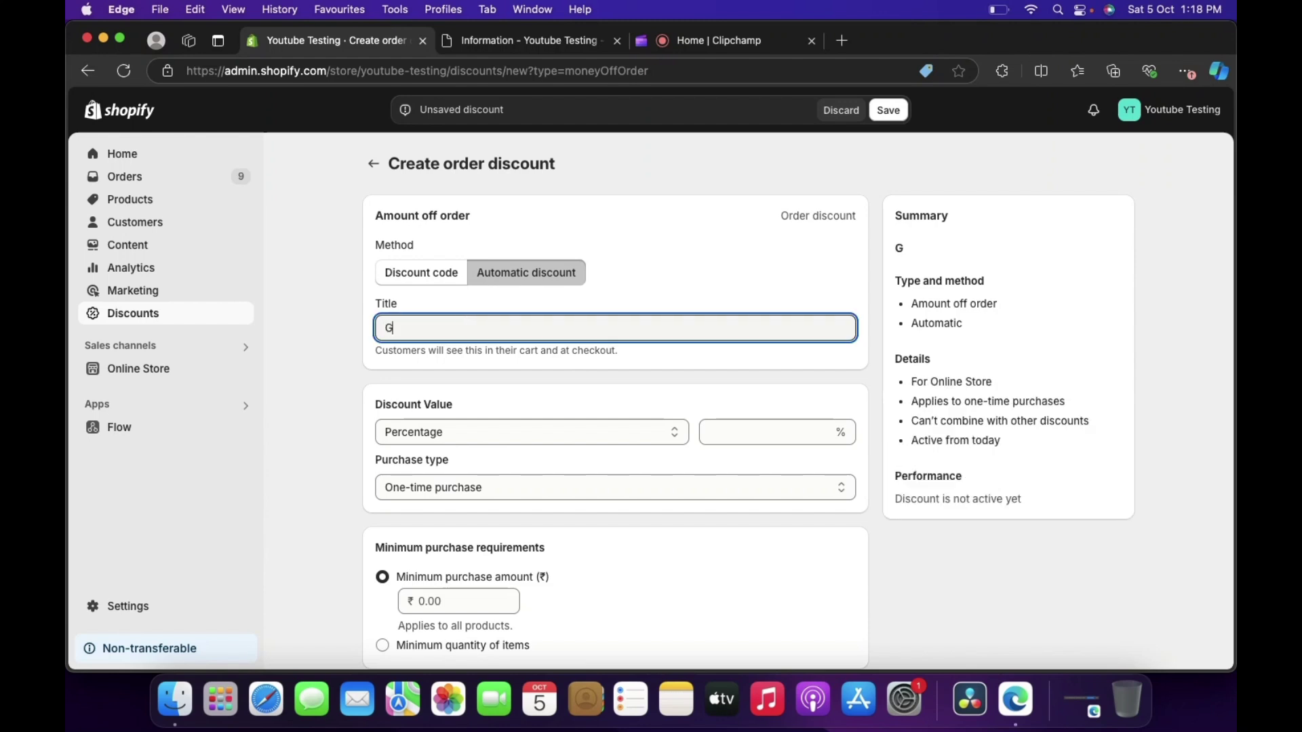
pyautogui.write('et10 ')
pyautogui.write('% ')
pyautogui.write('Off On ')
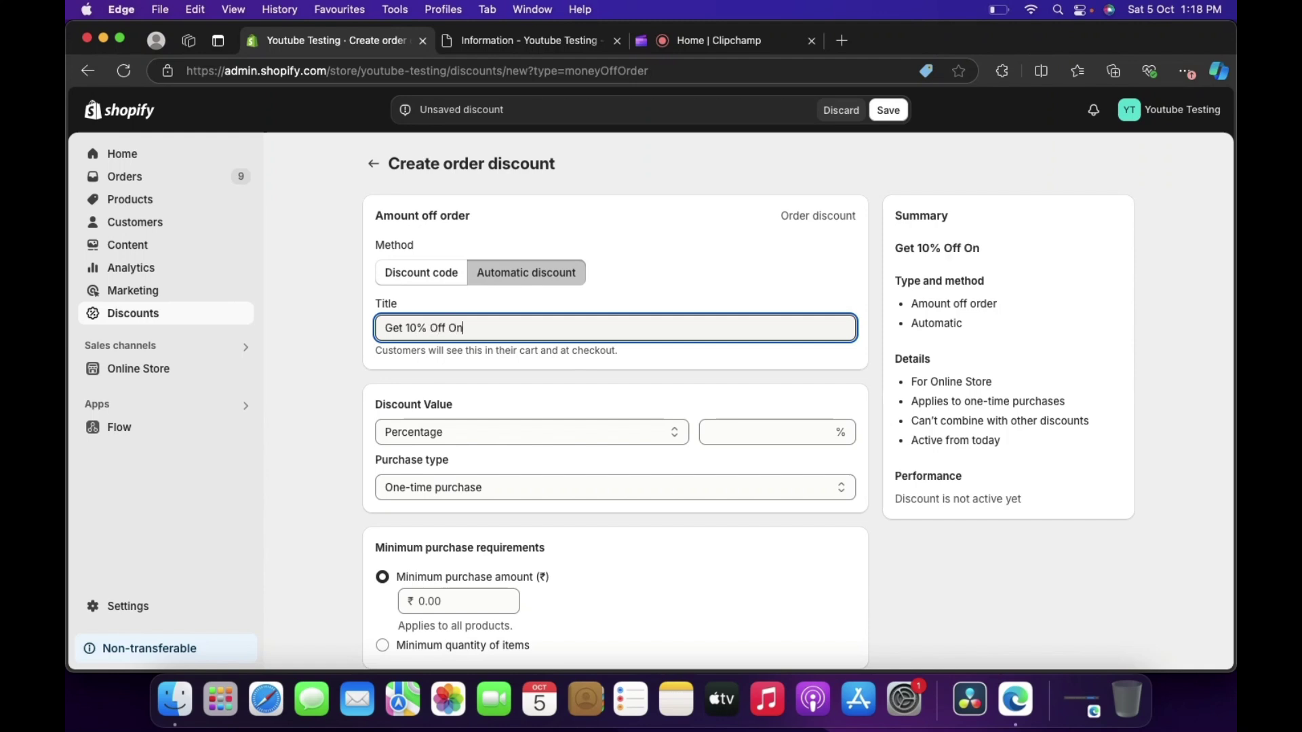
pyautogui.write('2 prod')
pyautogui.write('ucts')
pyautogui.click(483, 328)
pyautogui.press('BackSpace')
pyautogui.write('P')
pyautogui.click(1003, 417)
pyautogui.click(736, 433)
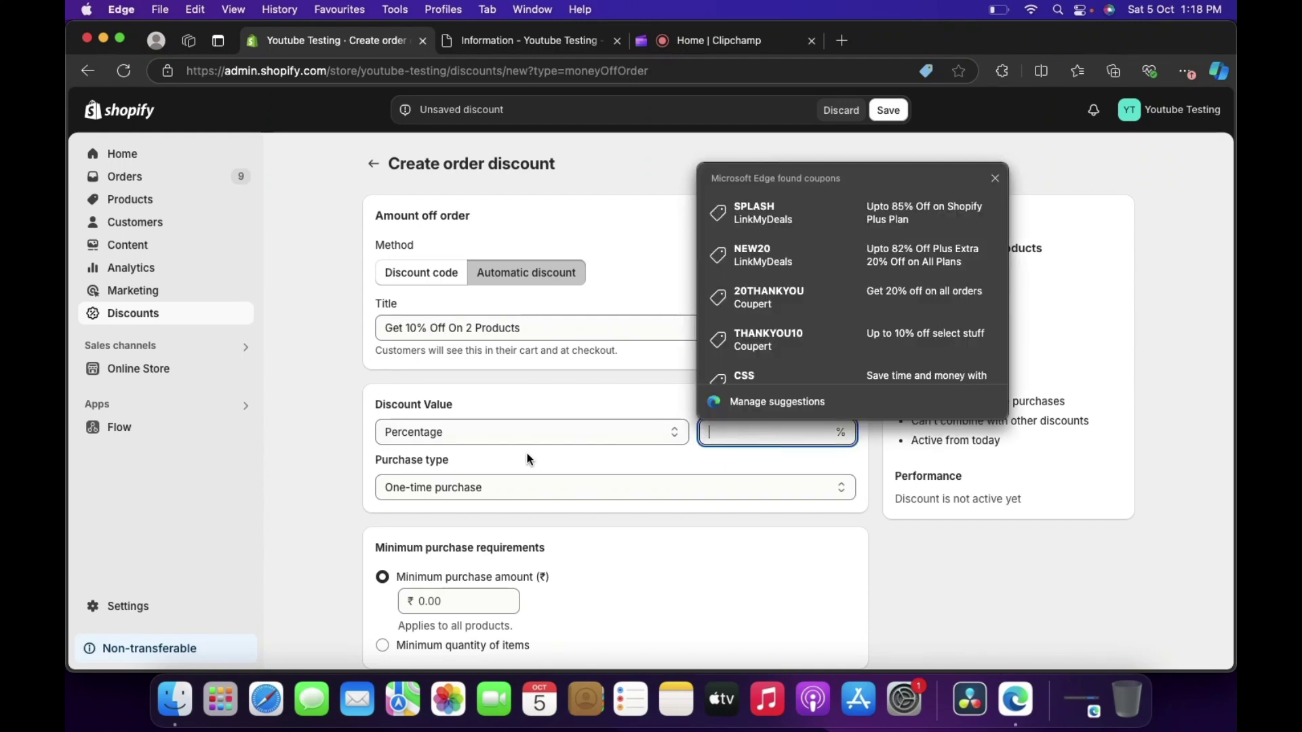
pyautogui.write('10')
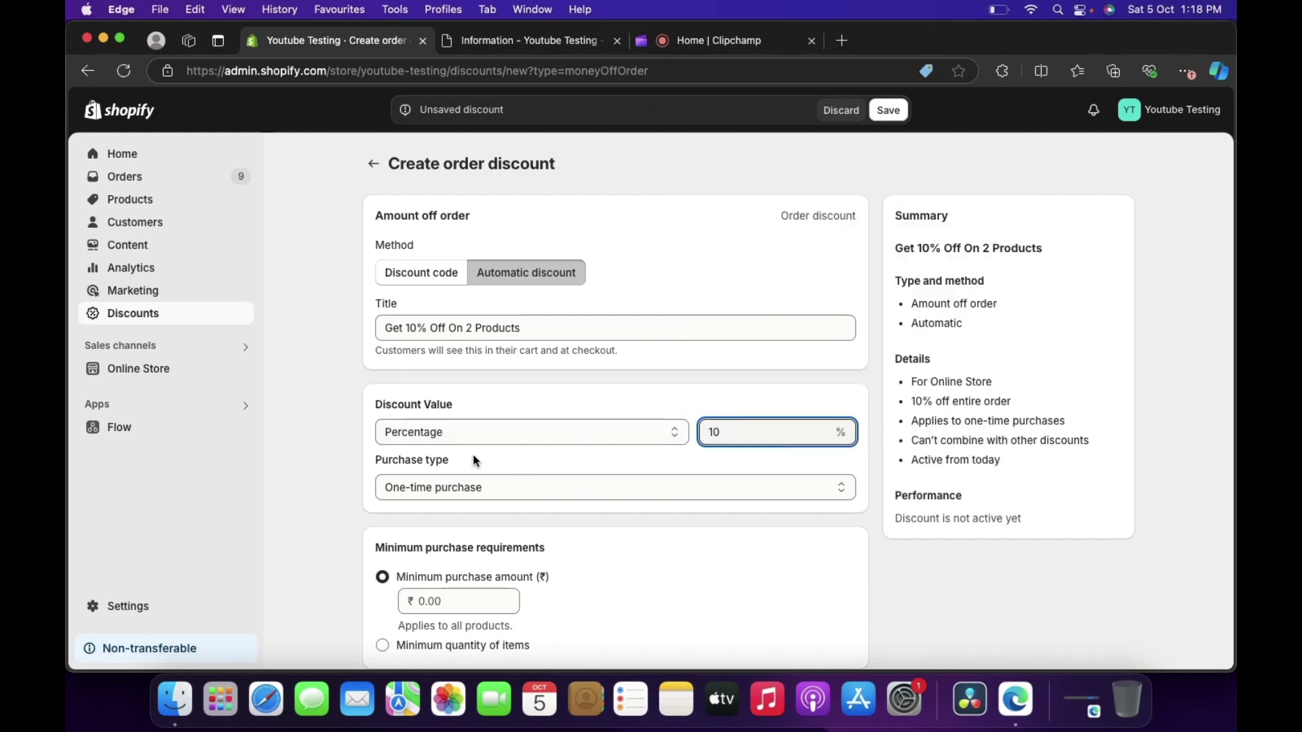
# Keep Percentage as the value type and One-time purchase as the purchase type.
pyautogui.click(434, 434)
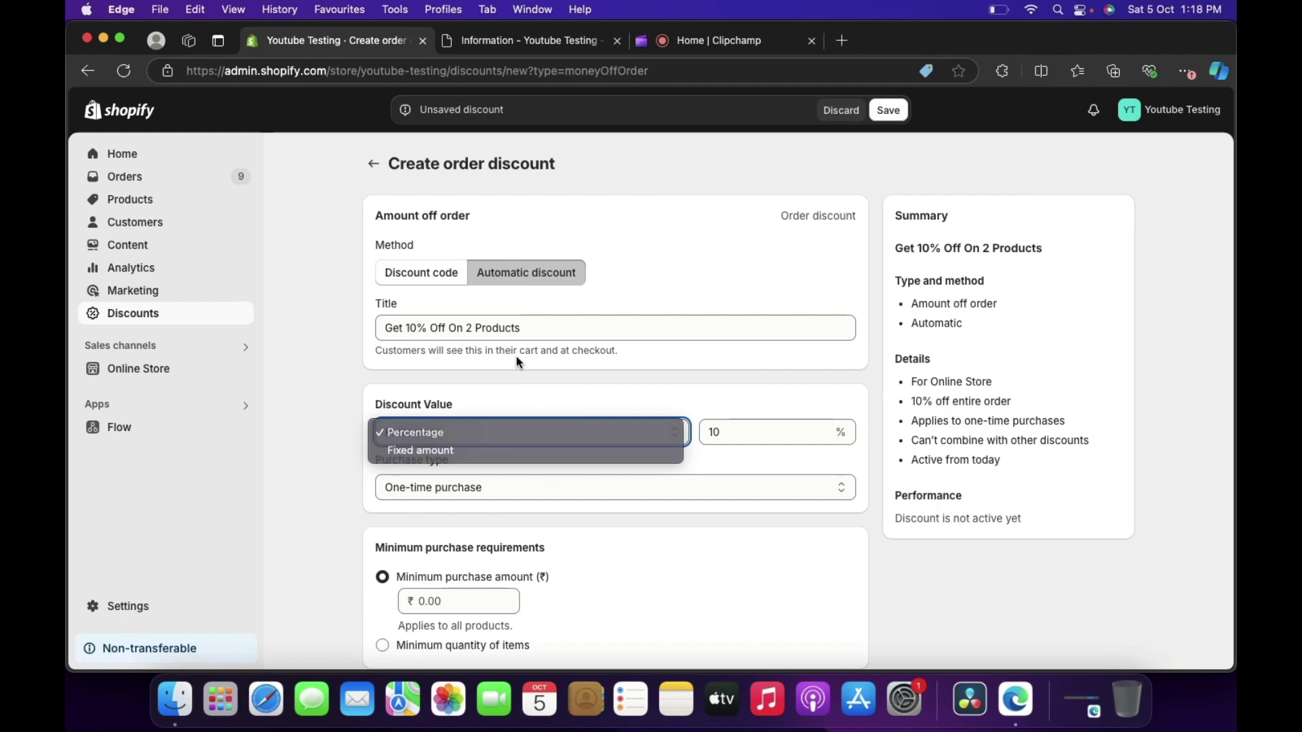
pyautogui.click(439, 428)
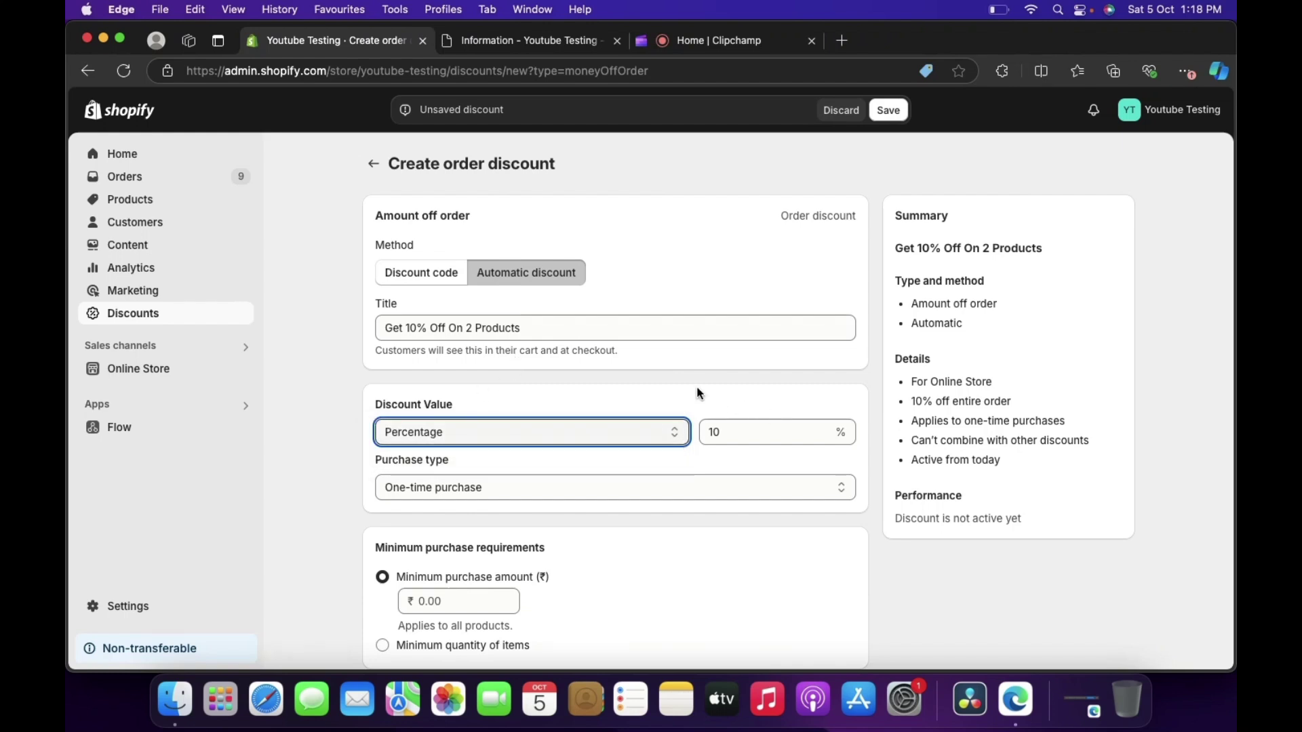
pyautogui.scroll(-1, 698, 393)
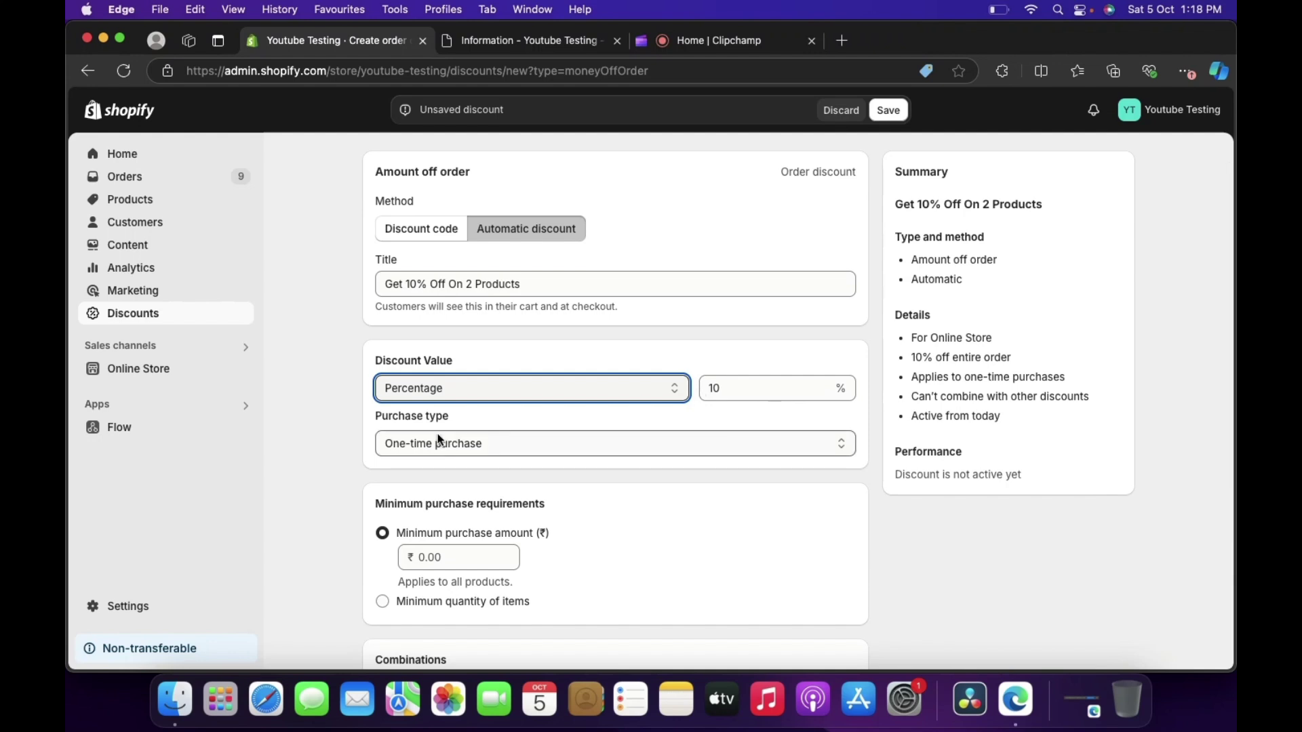
pyautogui.click(438, 457)
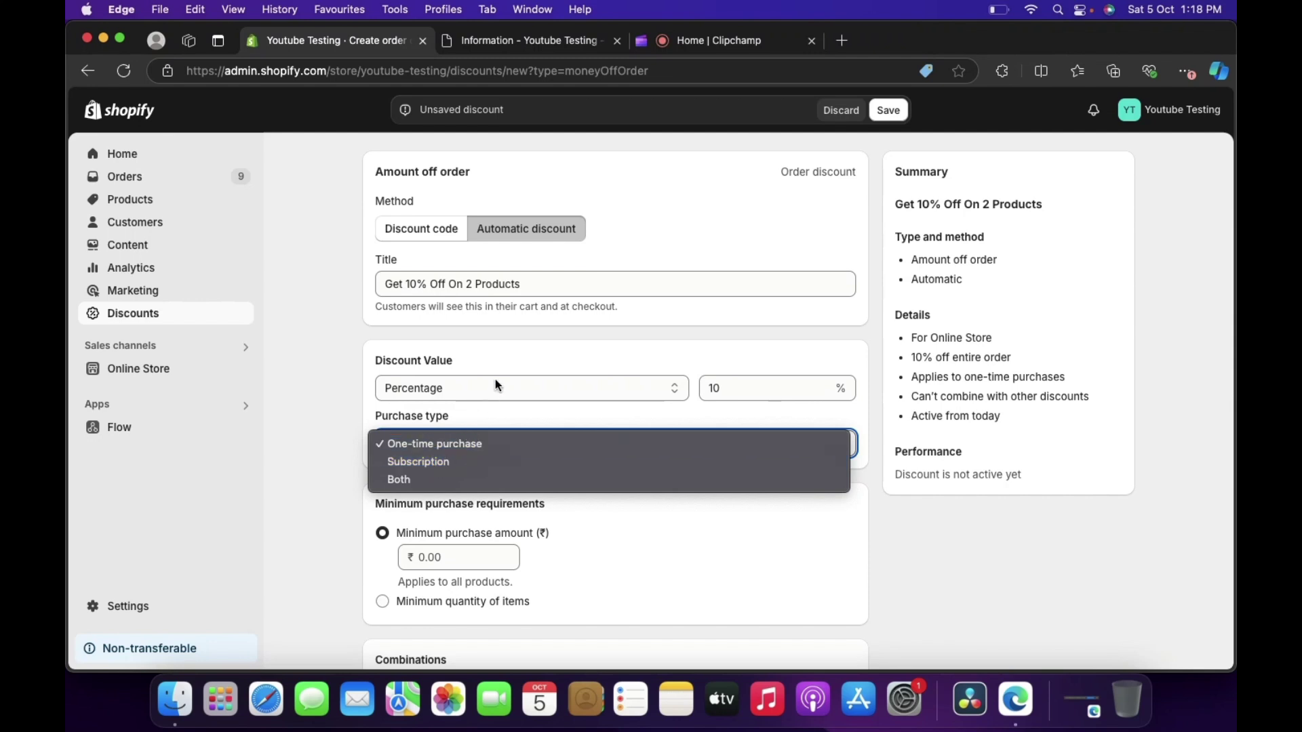
pyautogui.click(516, 359)
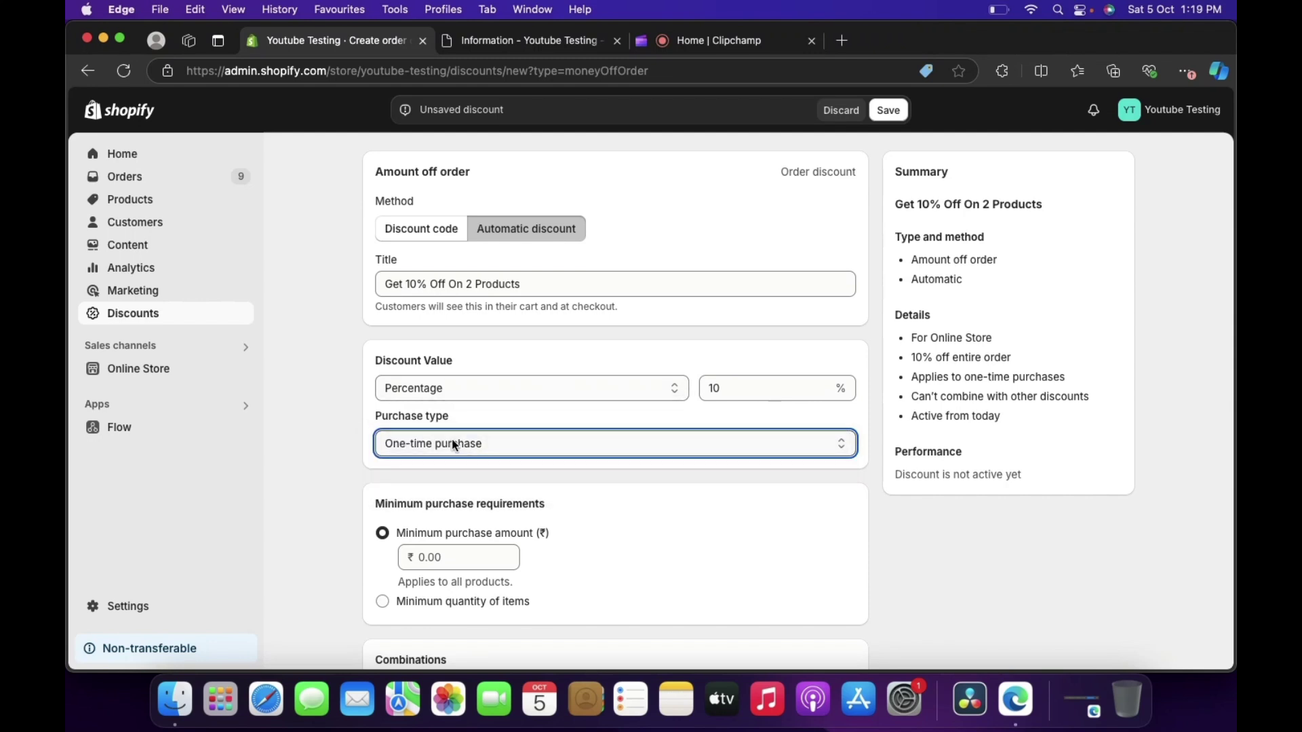
pyautogui.scroll(-2, 724, 558)
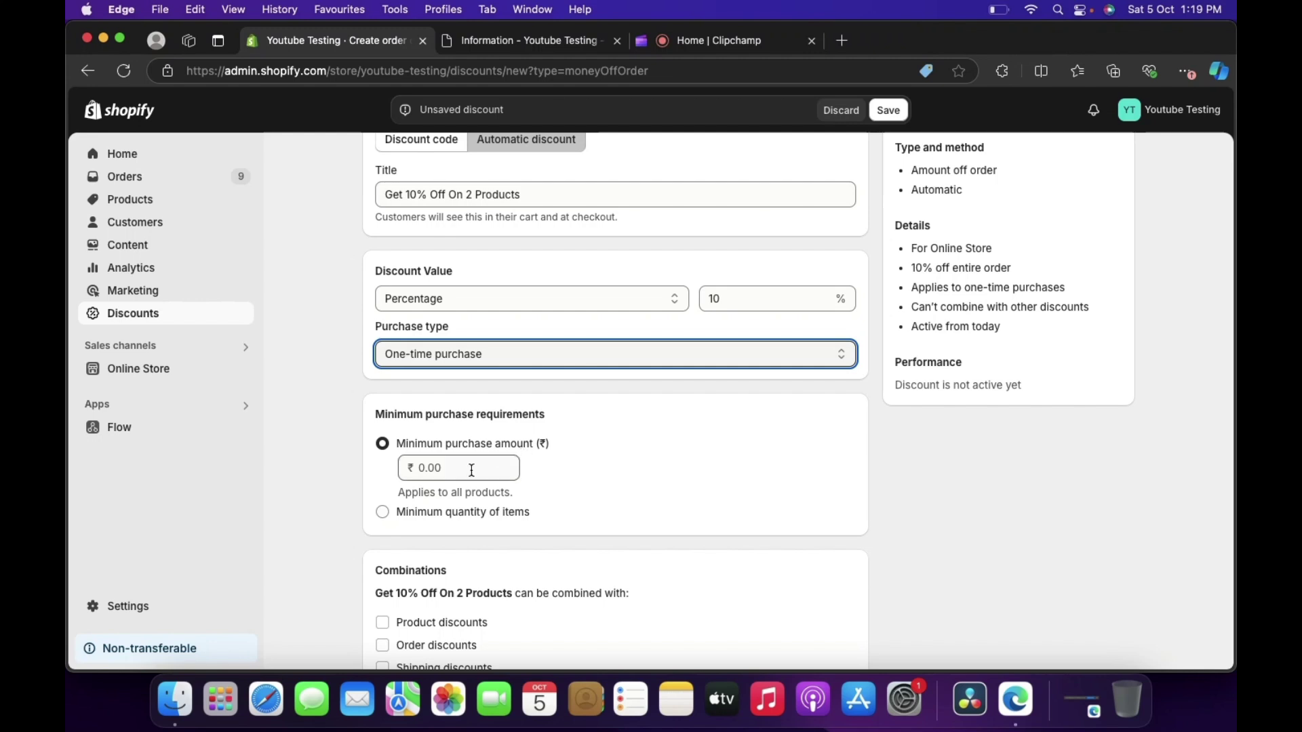
# Set the minimum requirement to a quantity of 2 items.
pyautogui.click(381, 514)
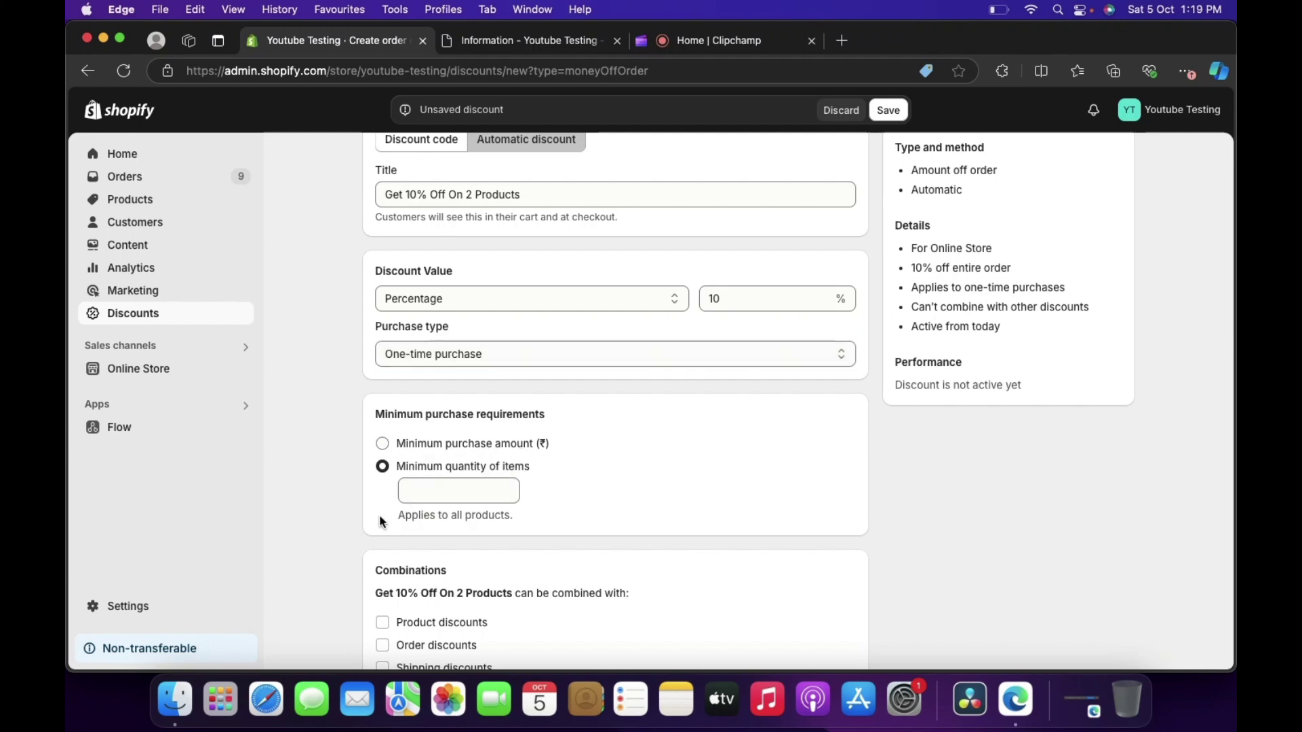
pyautogui.click(437, 494)
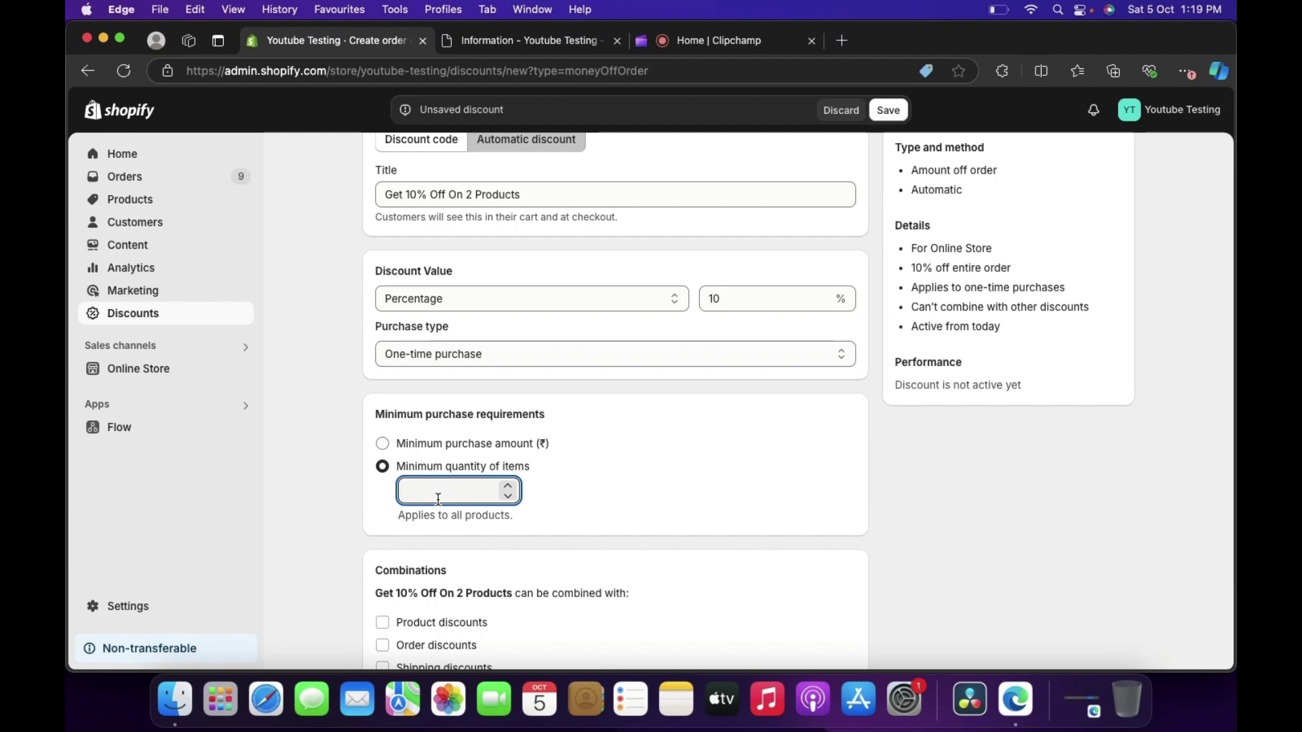
pyautogui.write('2')
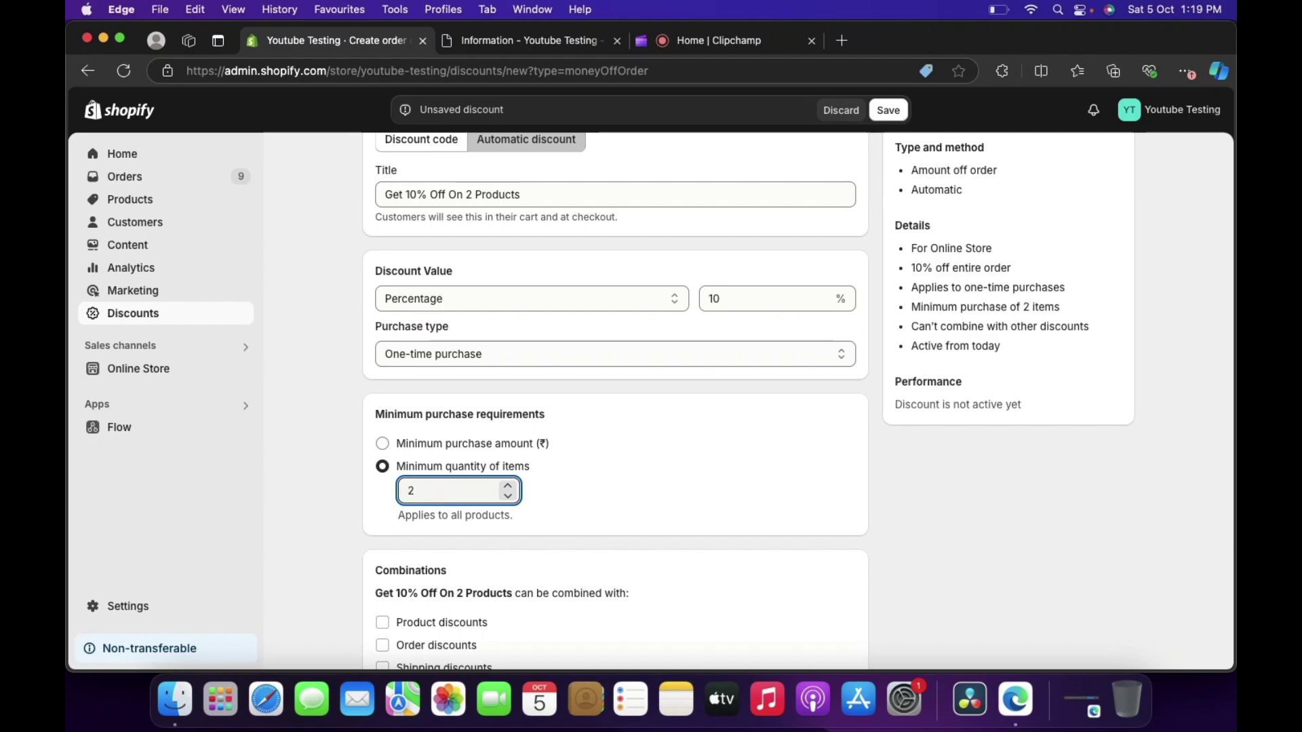
pyautogui.click(603, 514)
pyautogui.scroll(2, 603, 515)
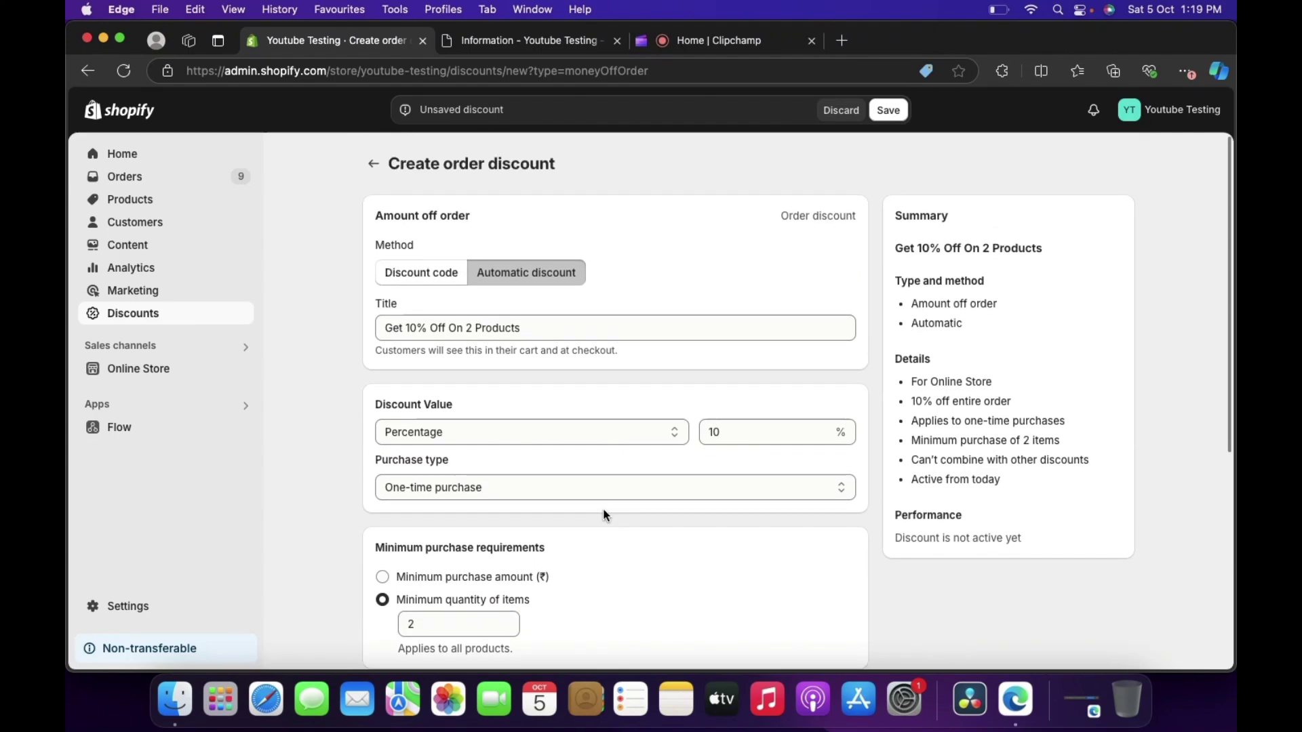
pyautogui.scroll(-5, 604, 515)
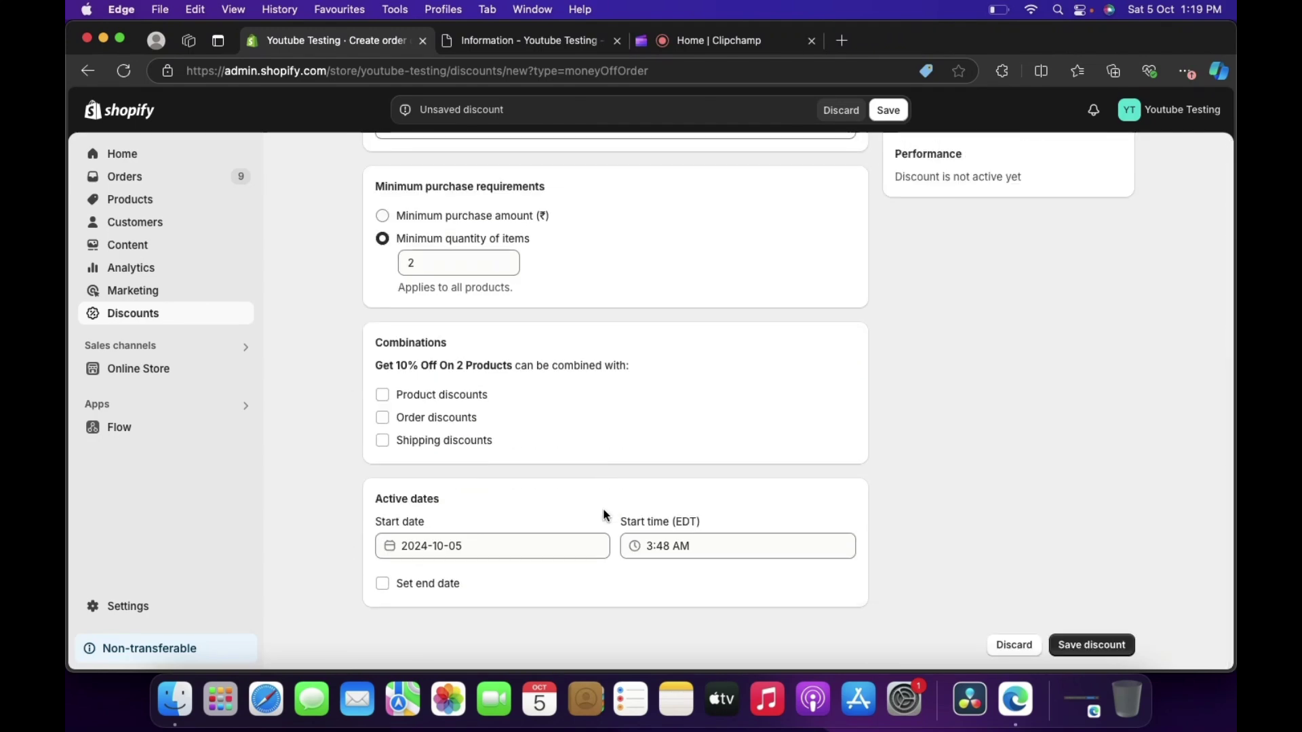
pyautogui.scroll(5, 602, 515)
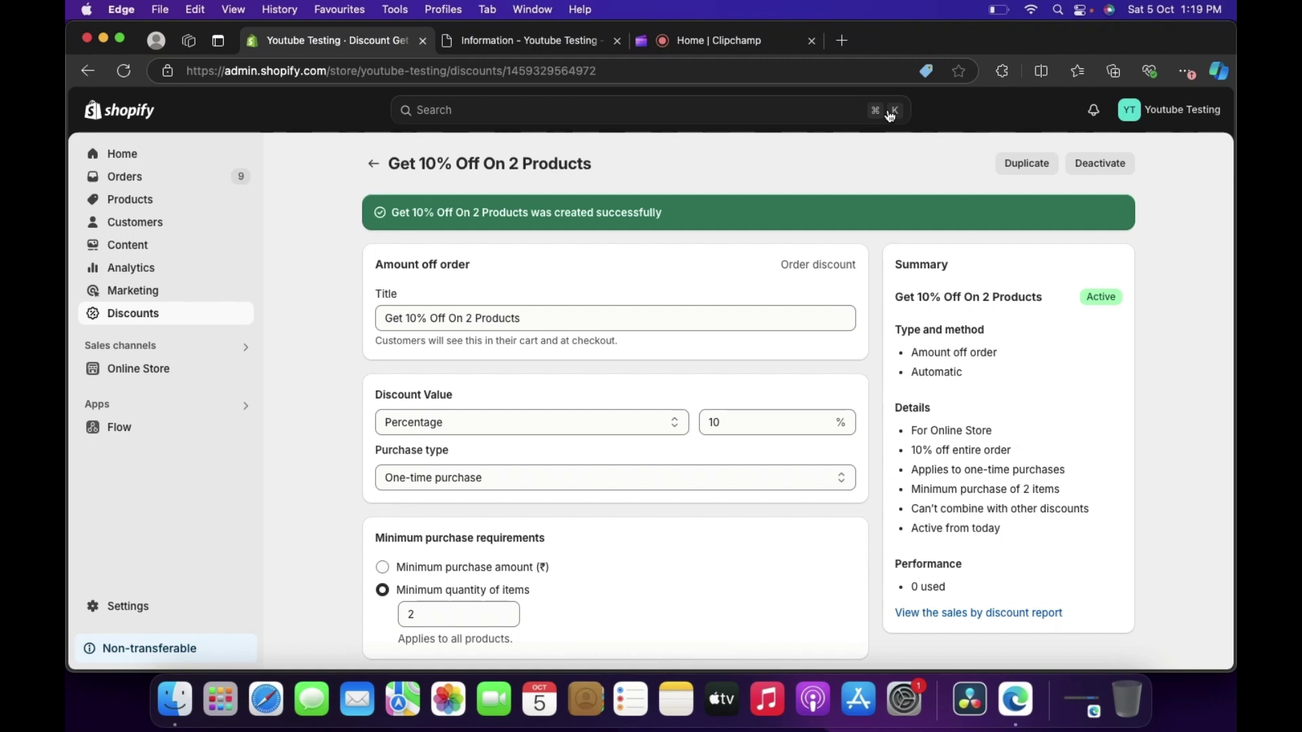
# Reload the 'Information - Youtube Testing' checkout page to pick up the new 10% discount.
pyautogui.click(508, 40)
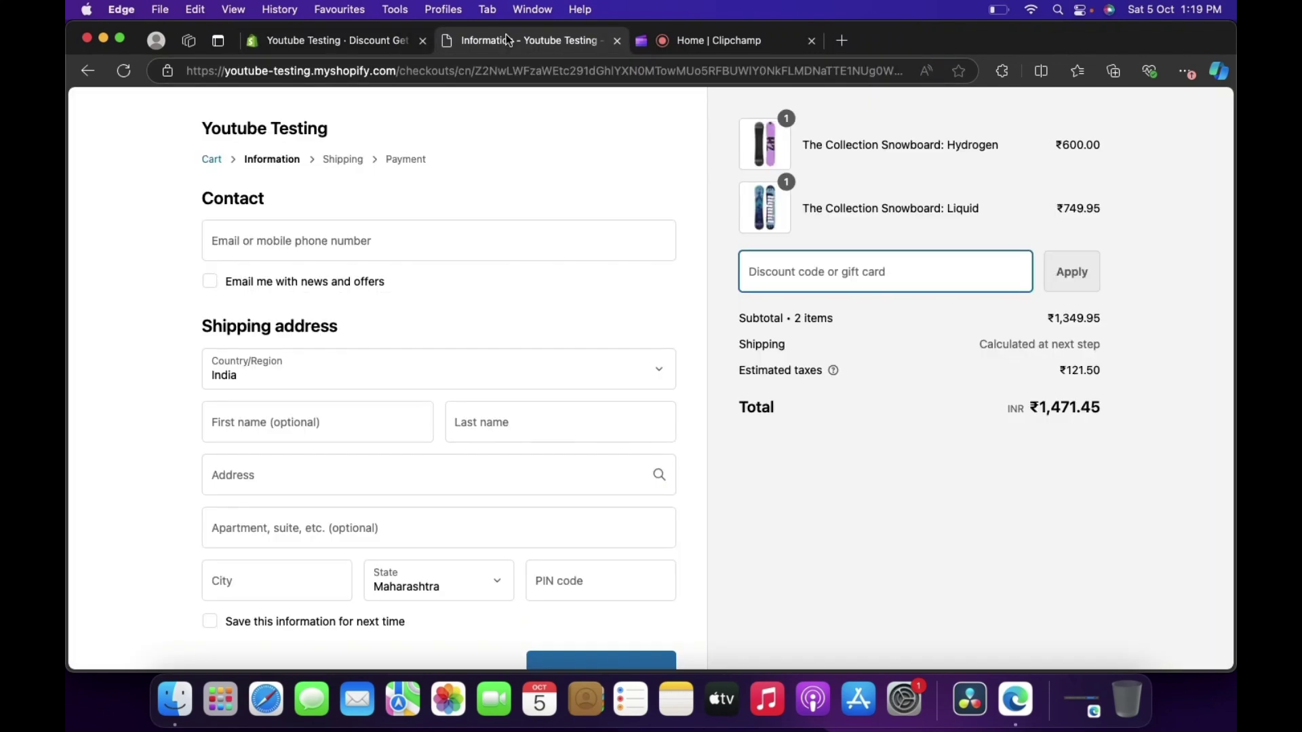
pyautogui.press('super+r')
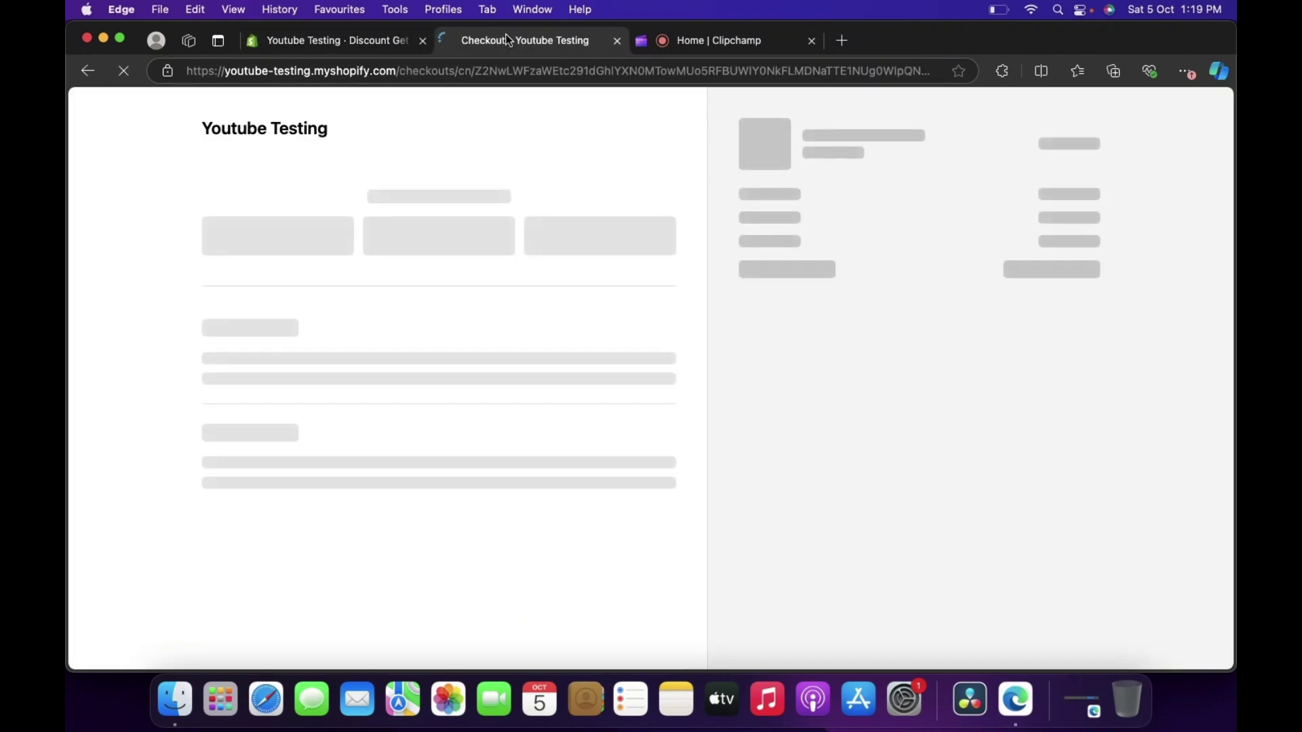